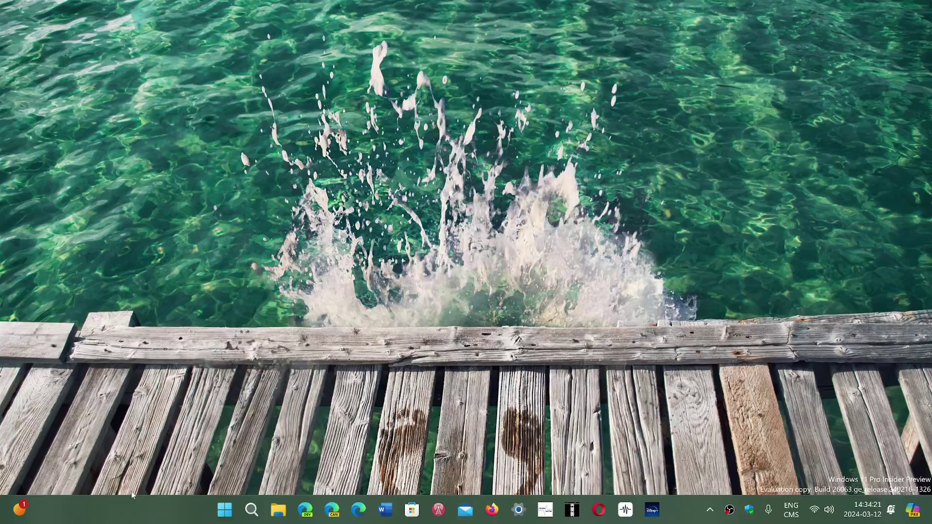
# - Launch Windows Settings from the Start menu's pinned Settings tile
pyautogui.click(226, 510)
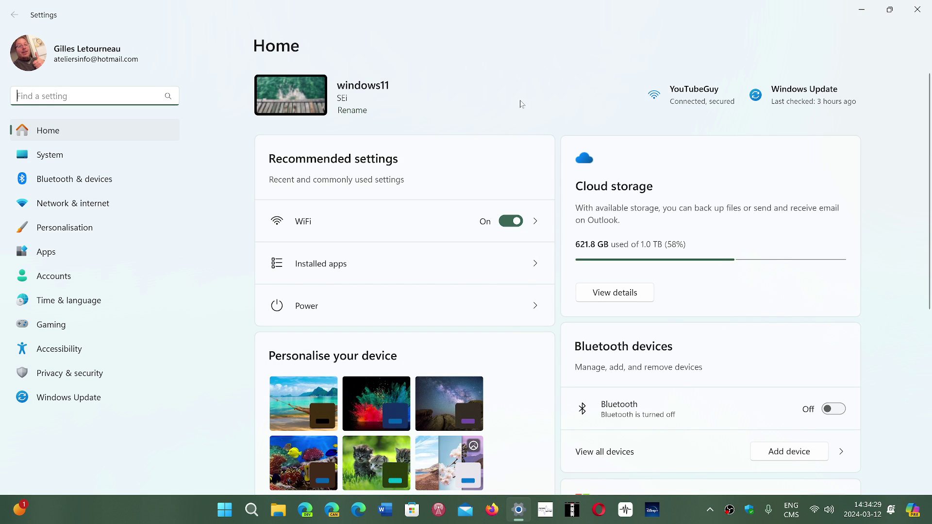
# - Go to the Windows Update page and confirm it reports 'You're up to date'
pyautogui.click(87, 398)
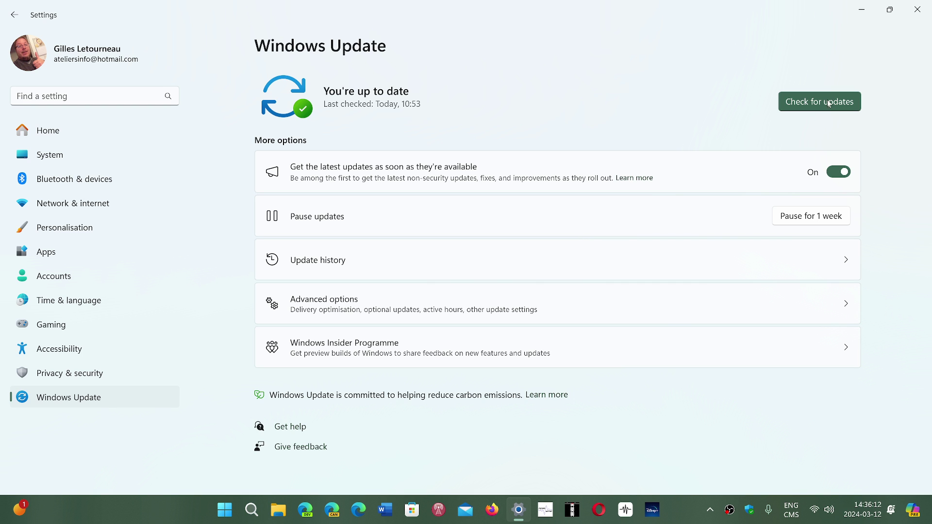
pyautogui.click(919, 9)
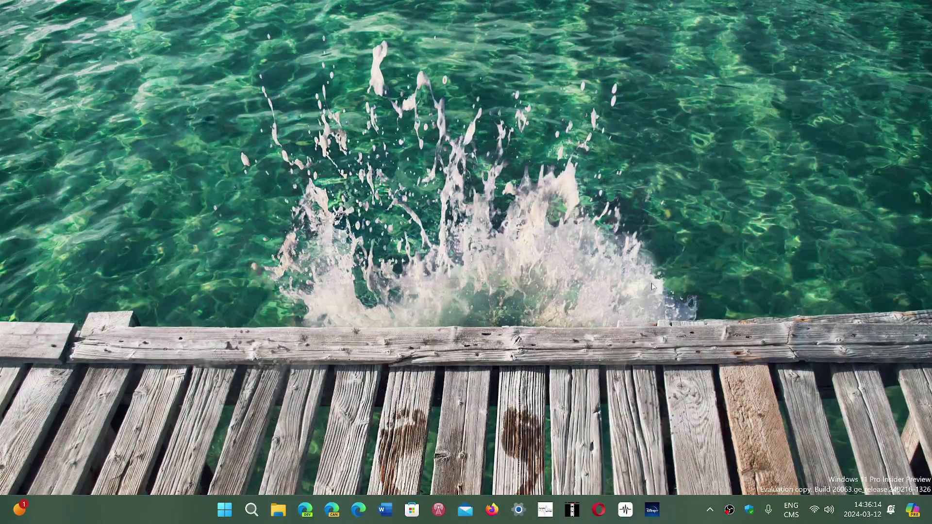